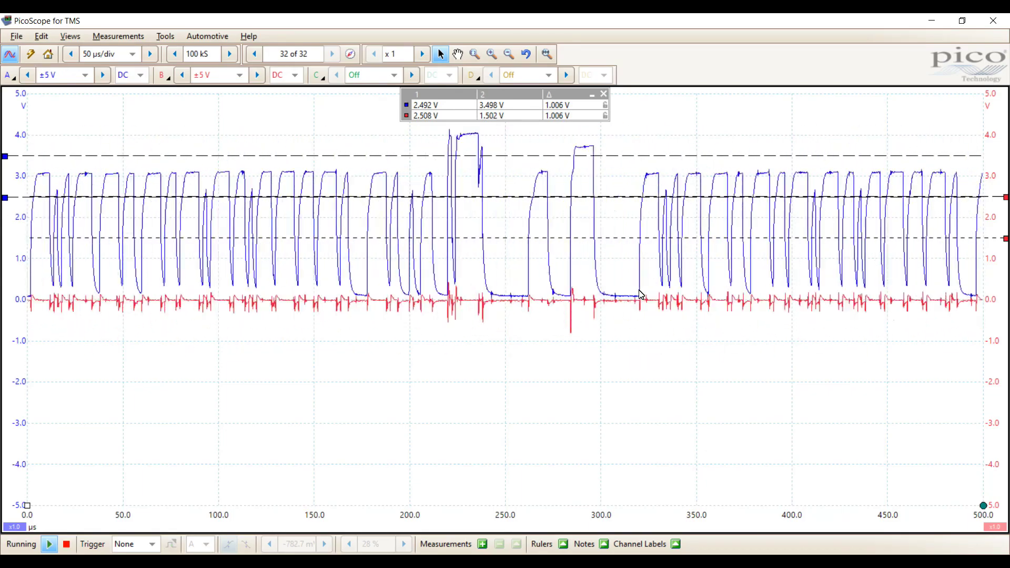
# Step: Stop the running PicoScope capture to freeze the channel A and B waveforms for inspection
pyautogui.press('space')
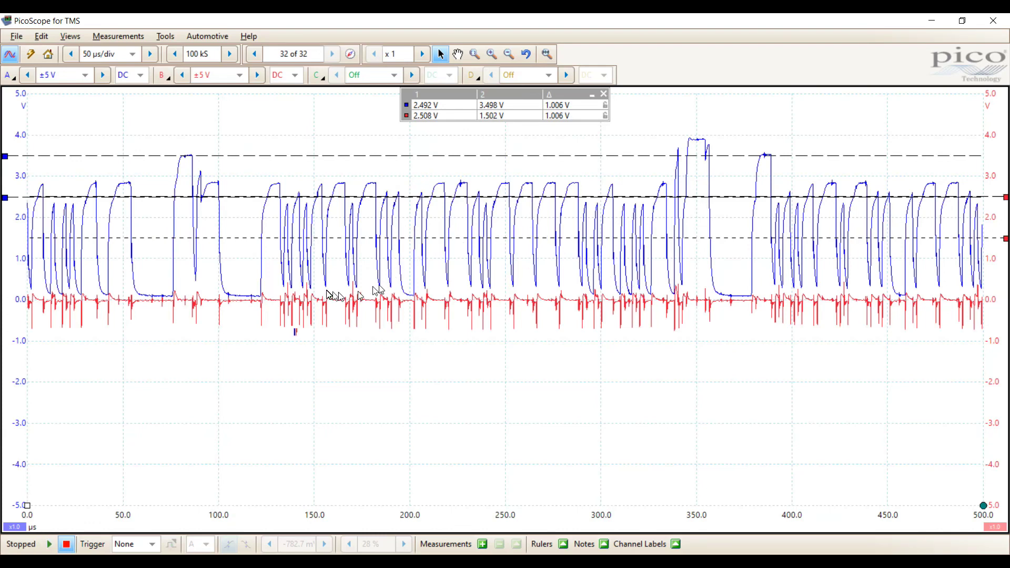
pyautogui.moveTo(296, 199)
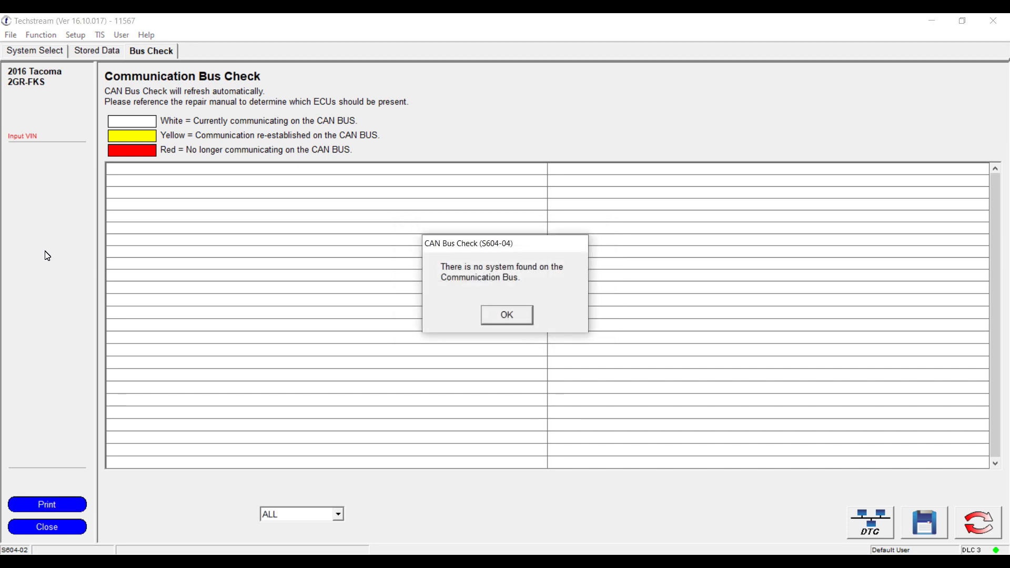
# Step: Dismiss the CAN Bus Check message in Techstream's Communication Bus Check for the 2016 Tacoma
pyautogui.click(507, 316)
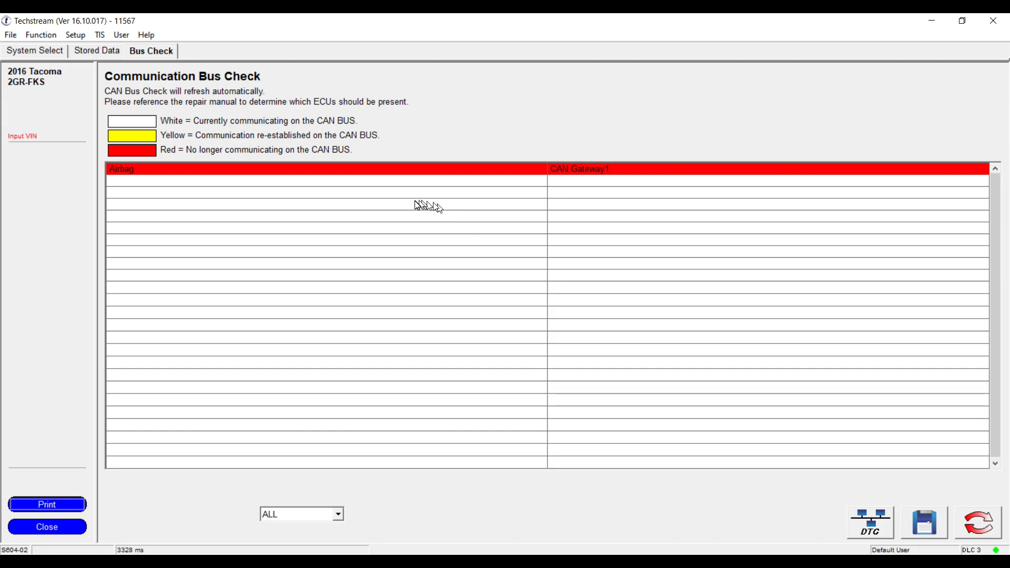
# Step: Switch to TIS in Chrome and open the Repair Manual's CAN Communication System: System Diagram for the 2016-2017 Tacoma in a maximized window
pyautogui.hotkey('alt', 'Tab')
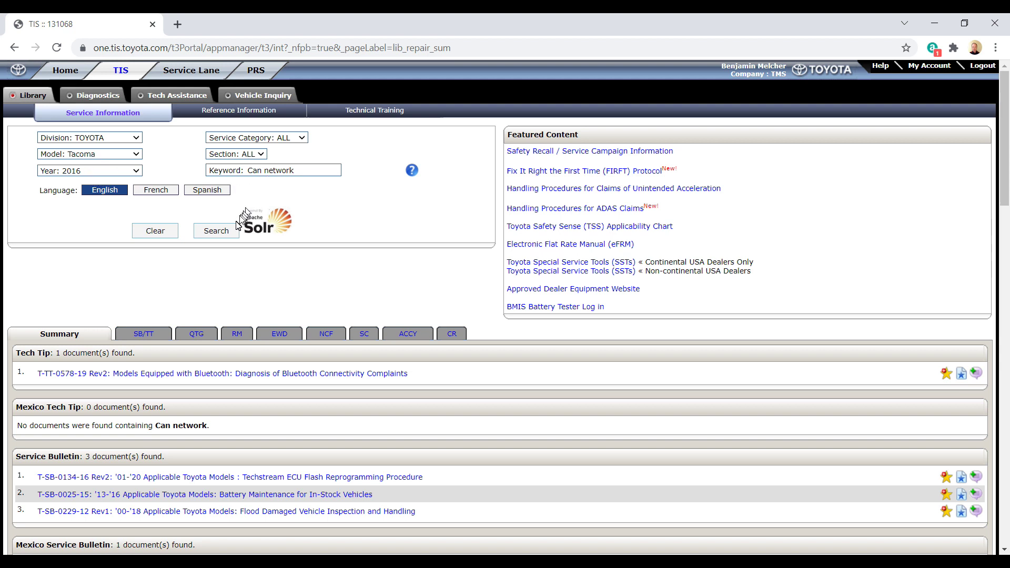
pyautogui.scroll(-6, 182, 314)
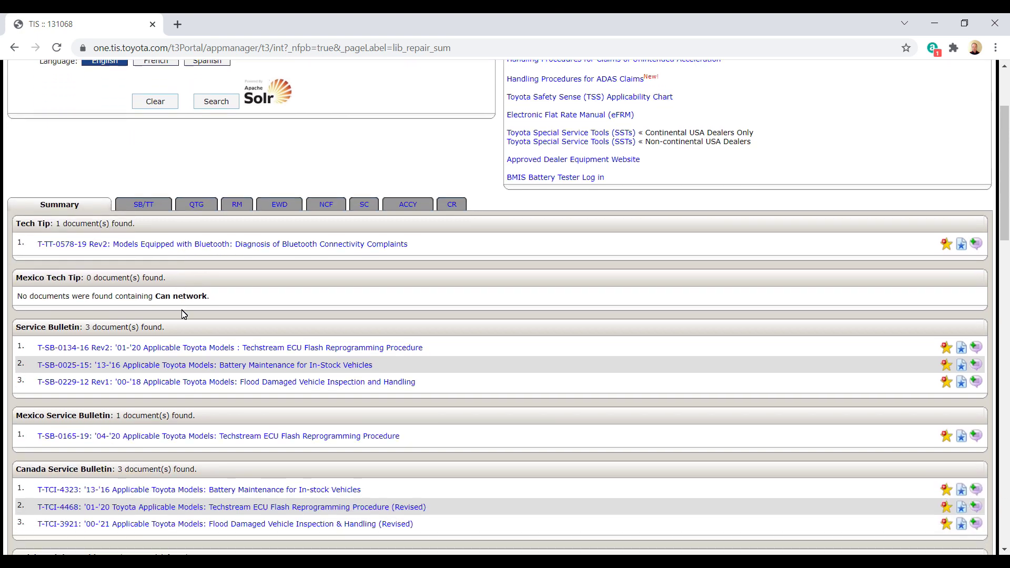
pyautogui.scroll(-1, 183, 314)
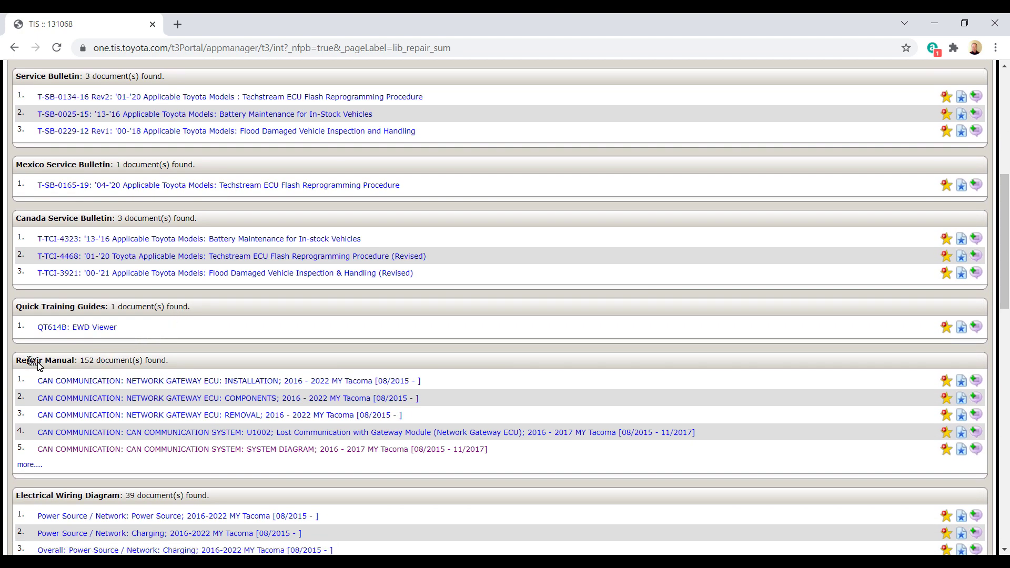
pyautogui.click(127, 450)
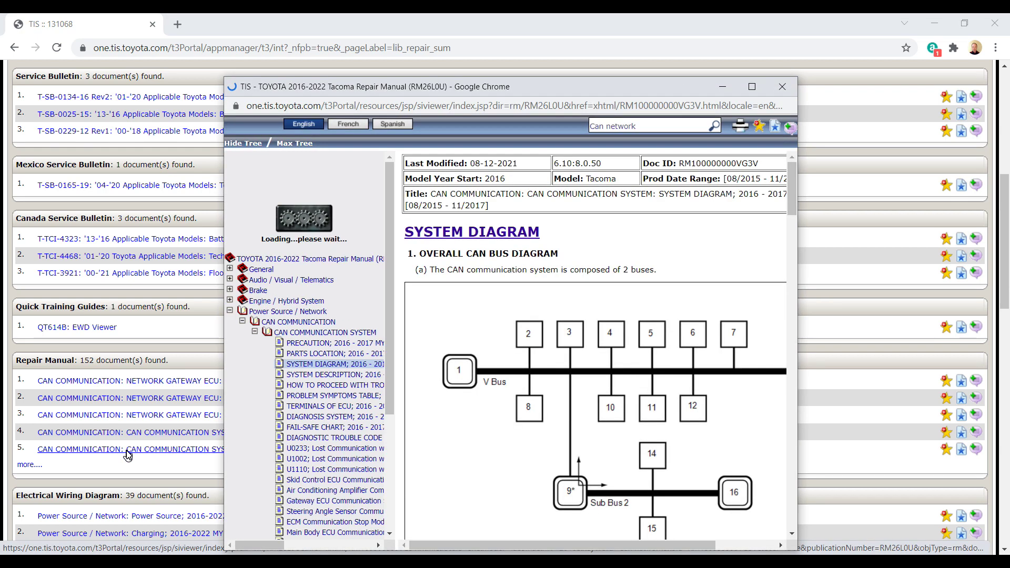
pyautogui.click(750, 86)
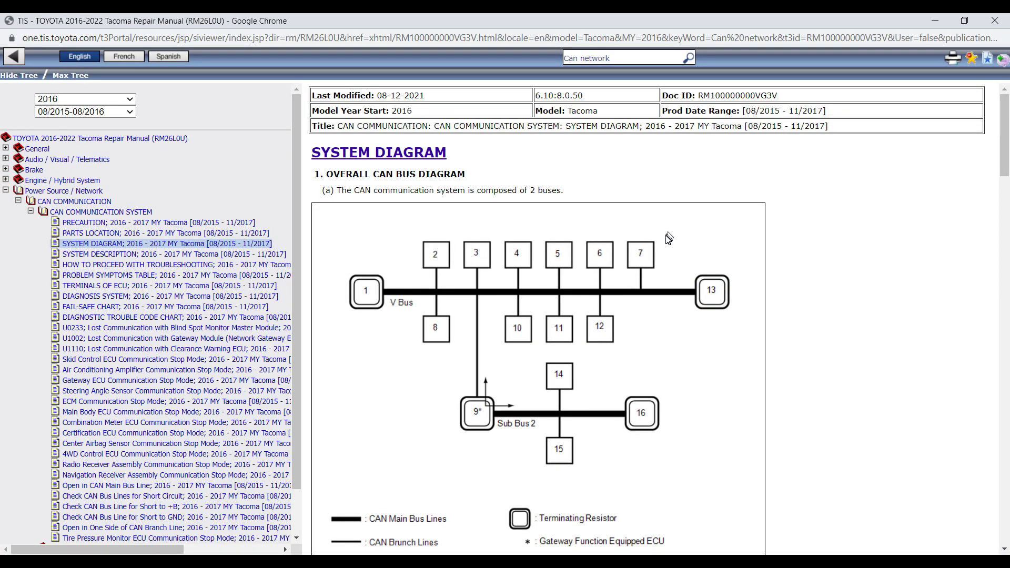
# Step: Examine the overall CAN bus diagram, matching its numbered nodes on the V Bus and Sub Bus 2 to the ECU/sensor name table
pyautogui.scroll(-1, 668, 238)
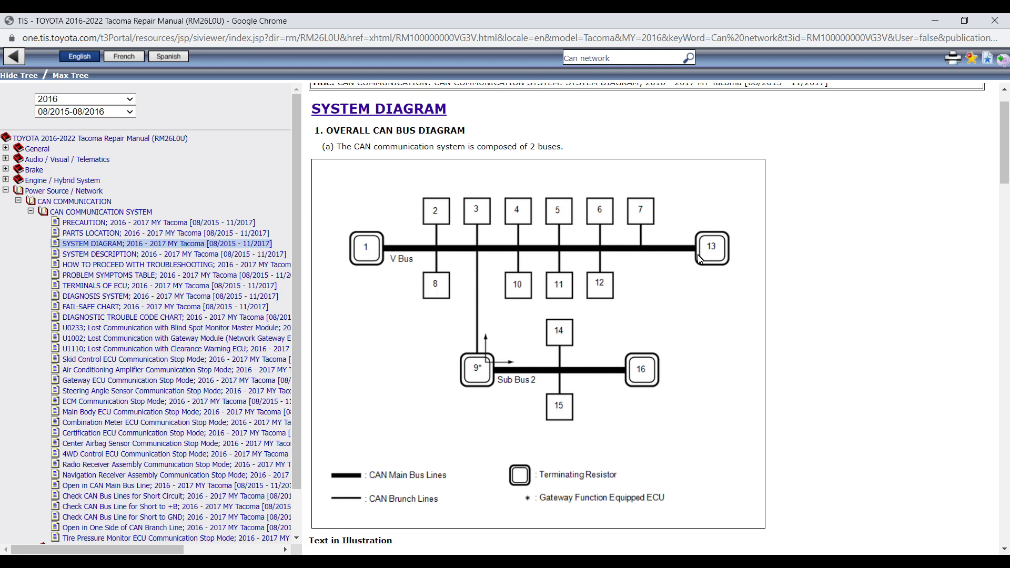
pyautogui.scroll(-4, 698, 255)
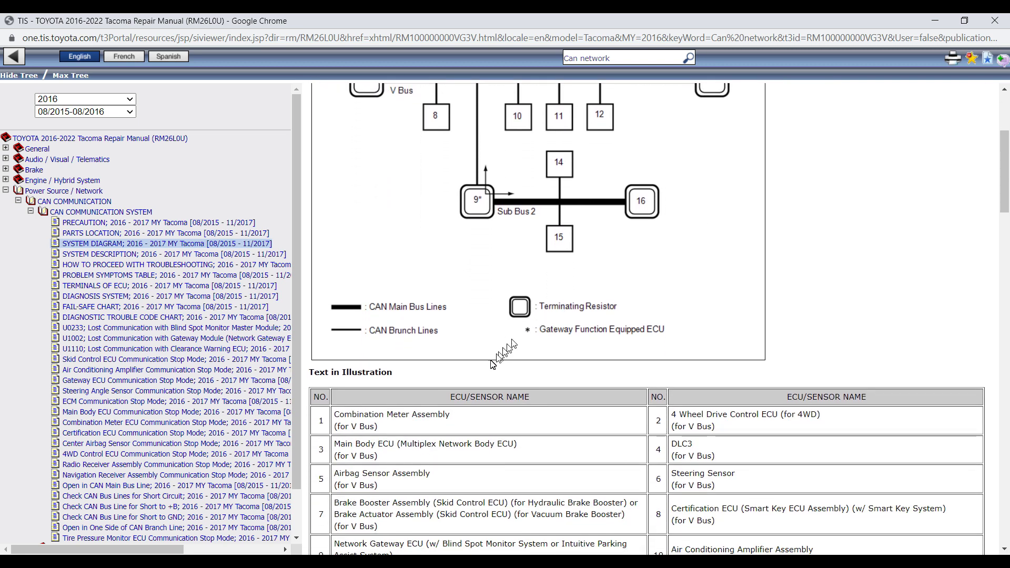
pyautogui.scroll(-4, 424, 426)
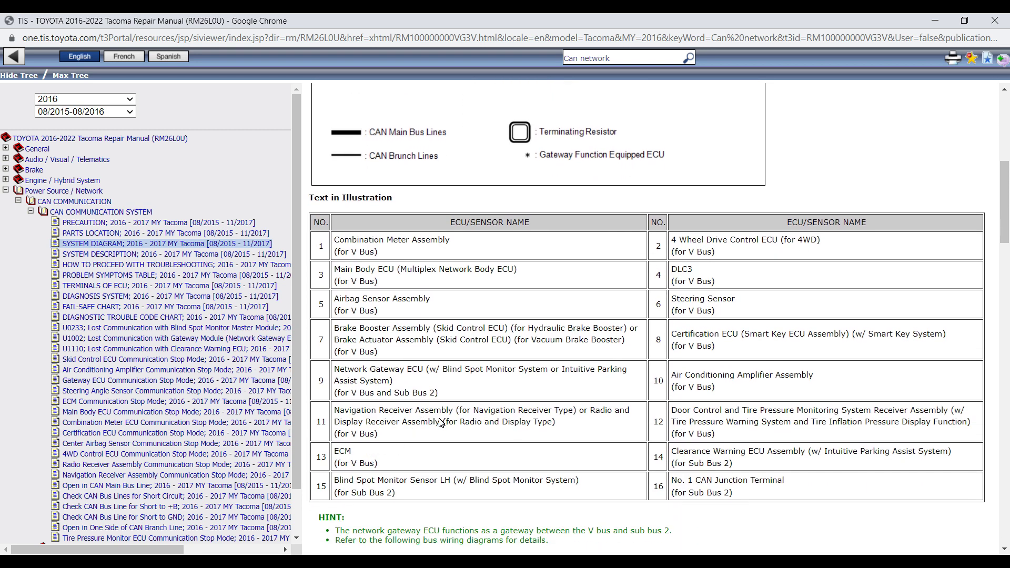
pyautogui.scroll(5, 441, 423)
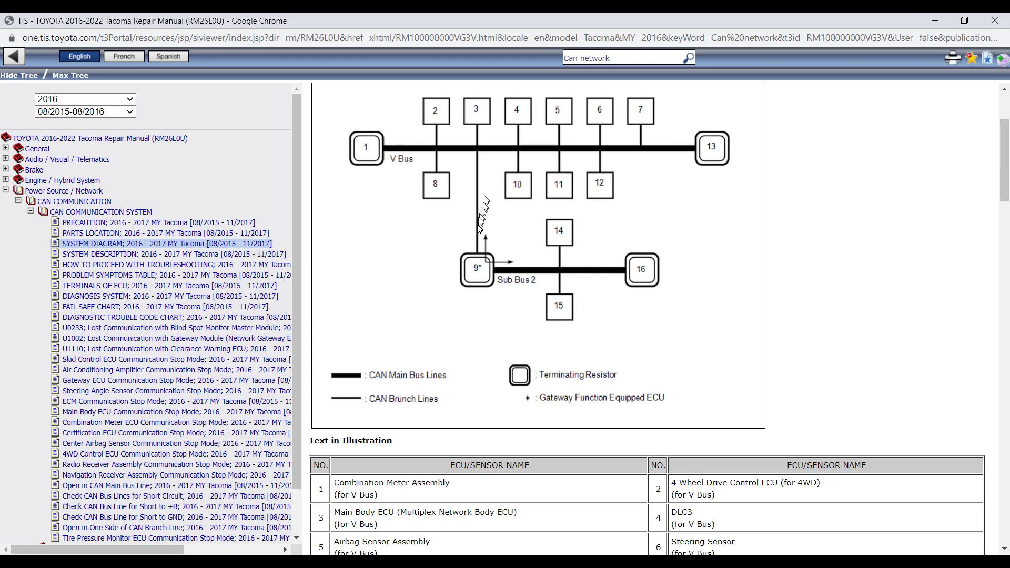
pyautogui.scroll(-3, 478, 267)
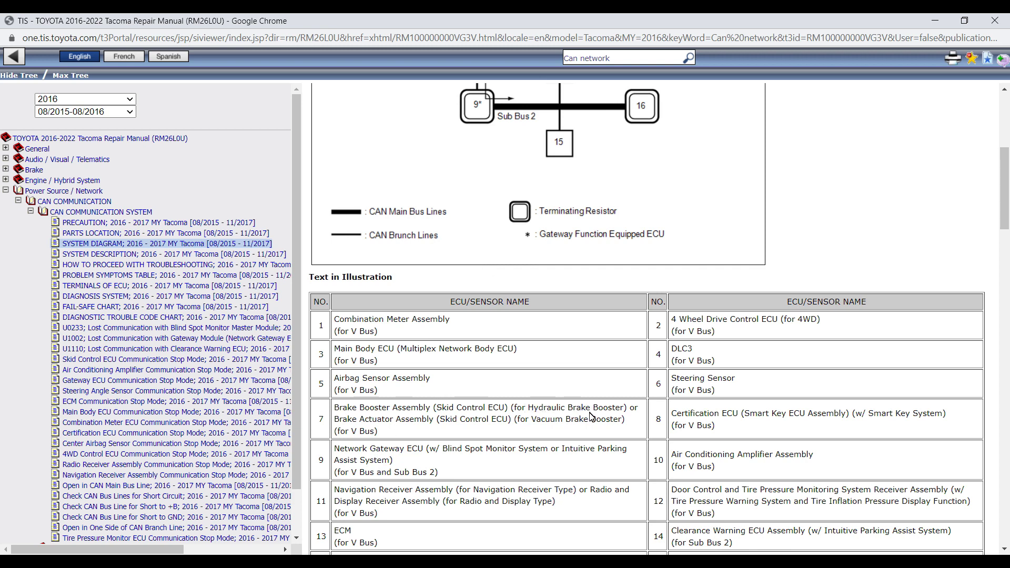
pyautogui.scroll(-2, 592, 416)
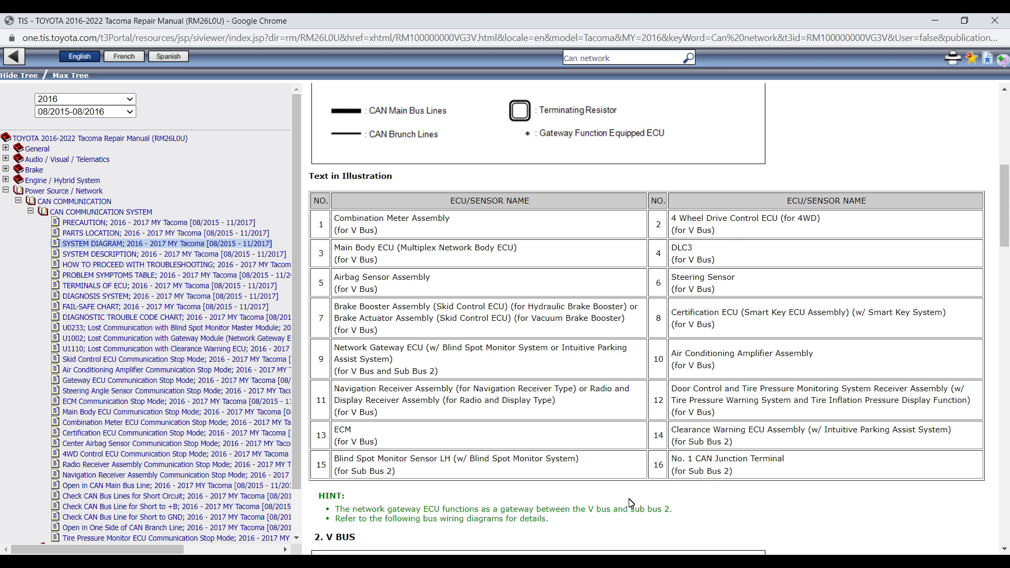
# Step: Examine the V Bus wiring diagram from the combination meter through both CAN junction connectors to the ECM, including the terminating resistors
pyautogui.scroll(-6, 631, 502)
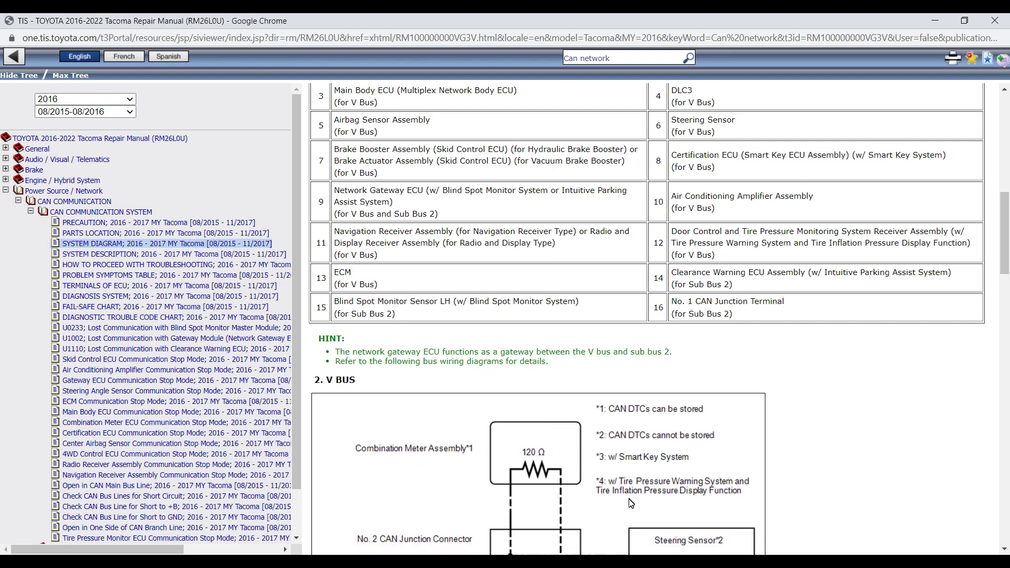
pyautogui.scroll(-3, 632, 503)
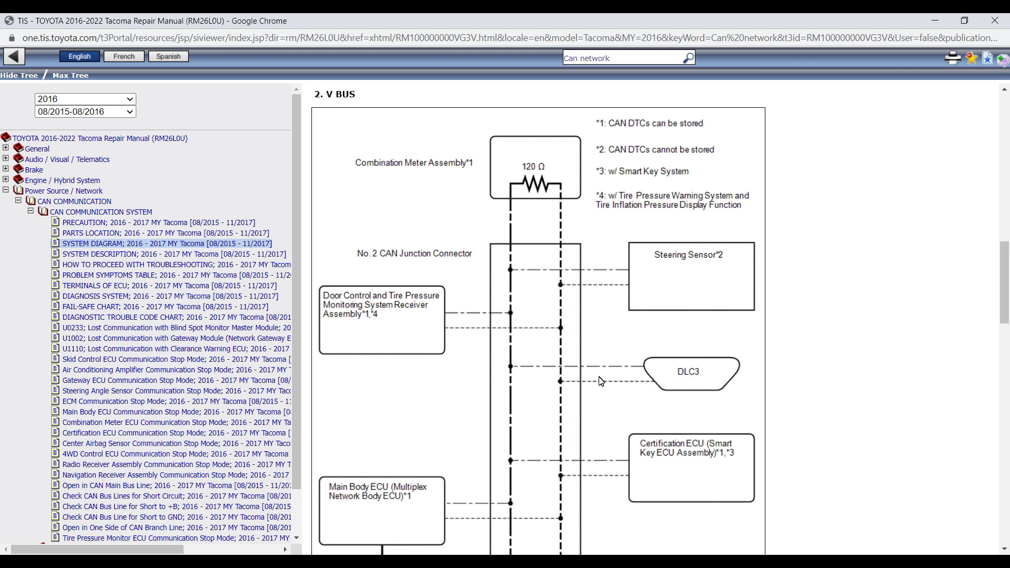
pyautogui.scroll(-3, 602, 381)
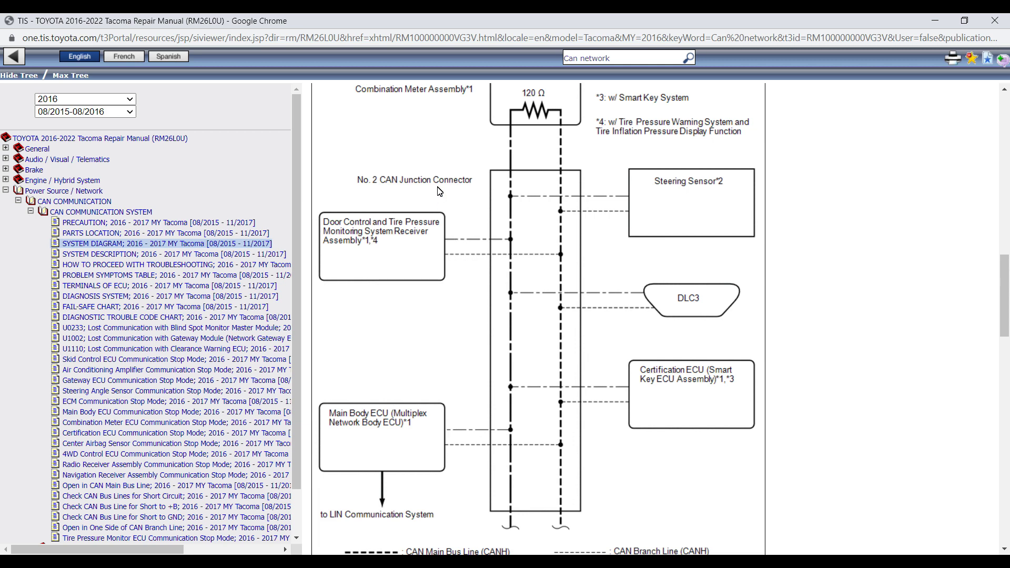
pyautogui.scroll(-5, 533, 324)
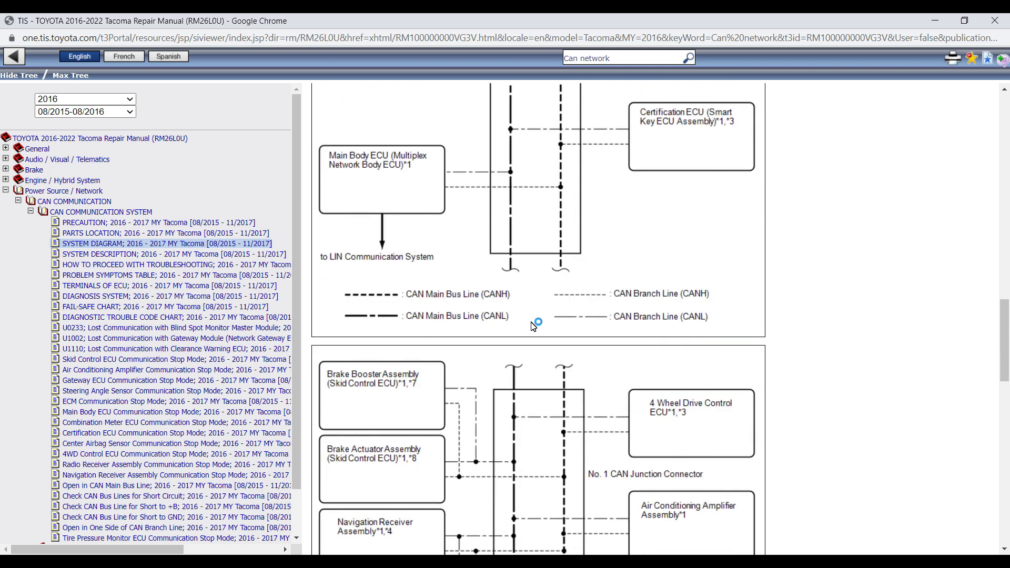
pyautogui.scroll(-7, 534, 326)
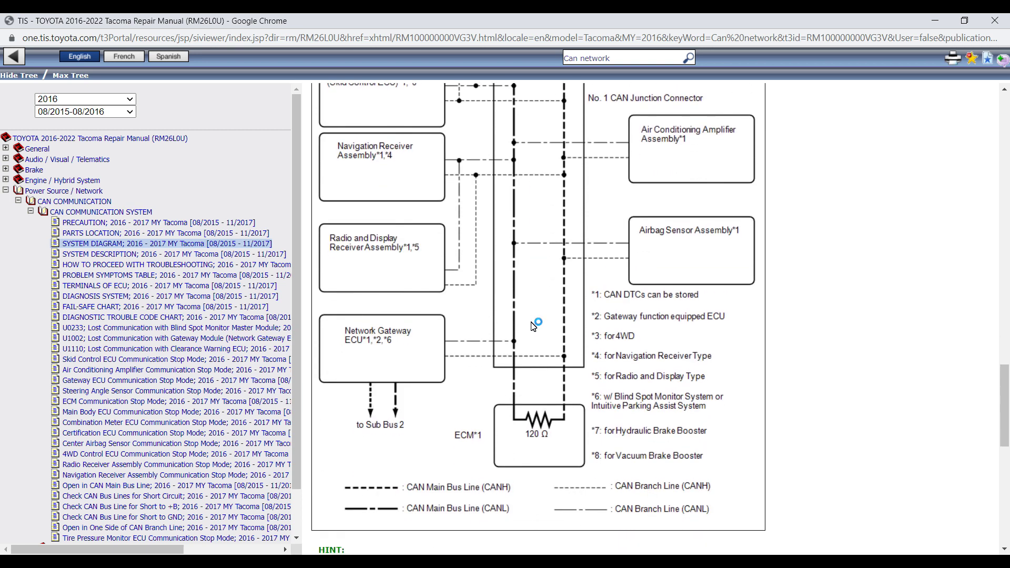
pyautogui.scroll(2, 550, 289)
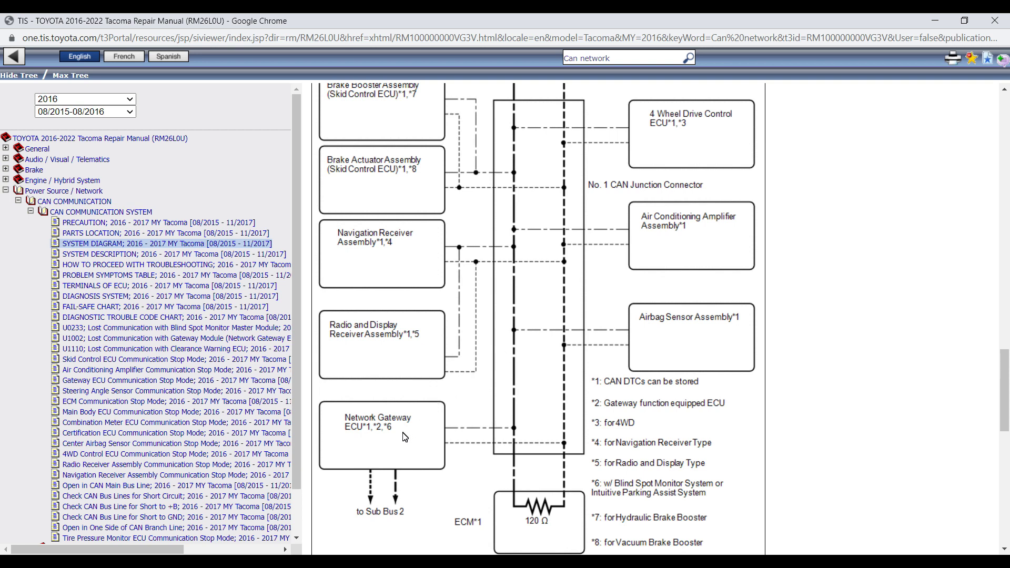
pyautogui.scroll(8, 405, 437)
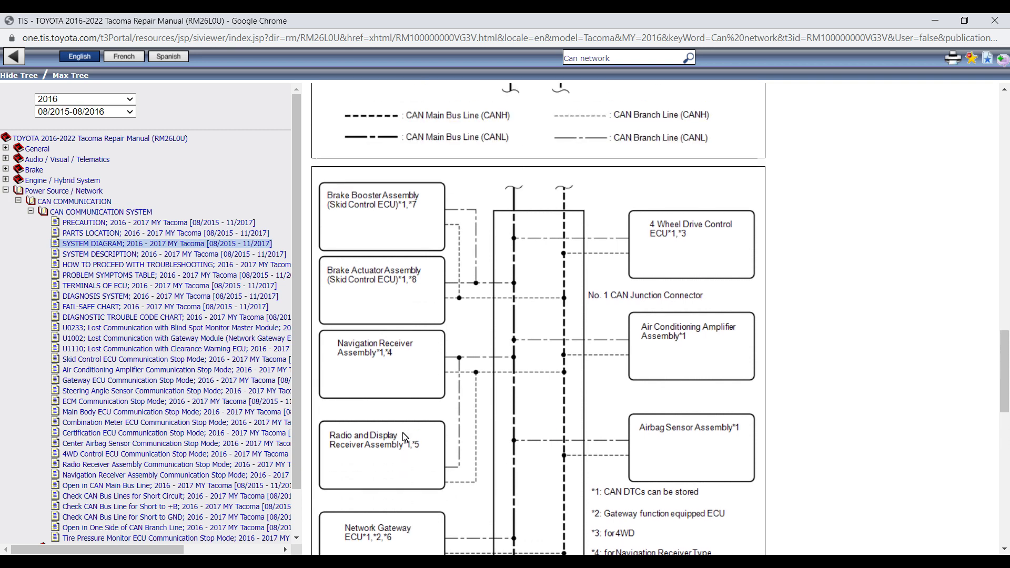
pyautogui.scroll(4, 405, 437)
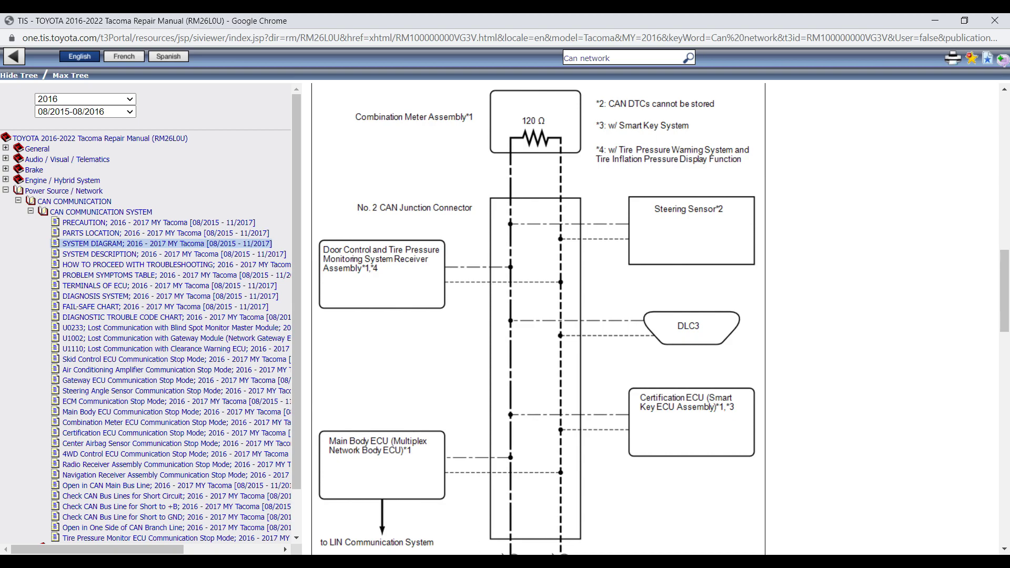
# Step: Return to the TIS search results and show the full list of Electrical Wiring Diagram documents
pyautogui.moveTo(457, 550)
pyautogui.click(444, 525)
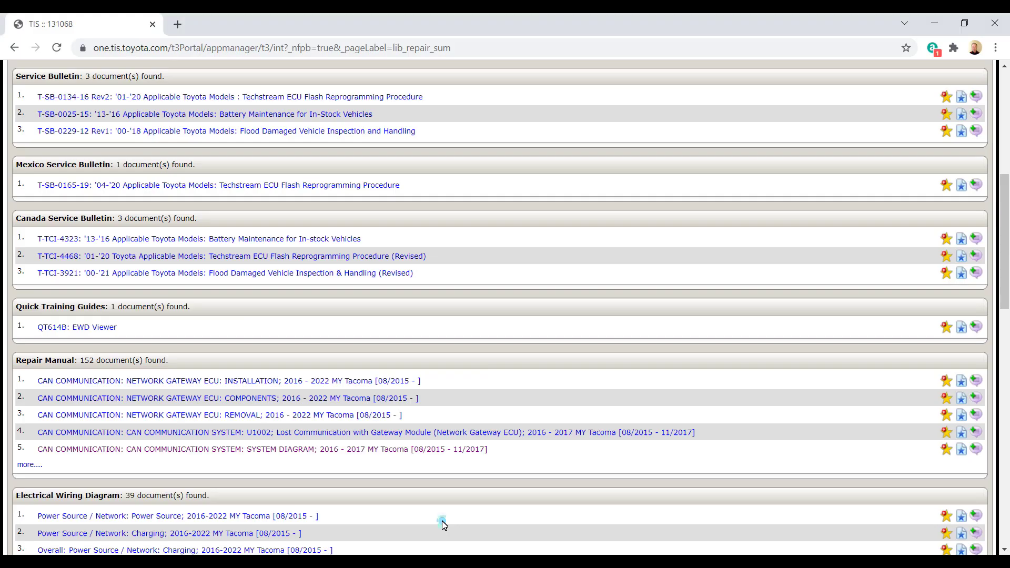
pyautogui.scroll(-3, 284, 401)
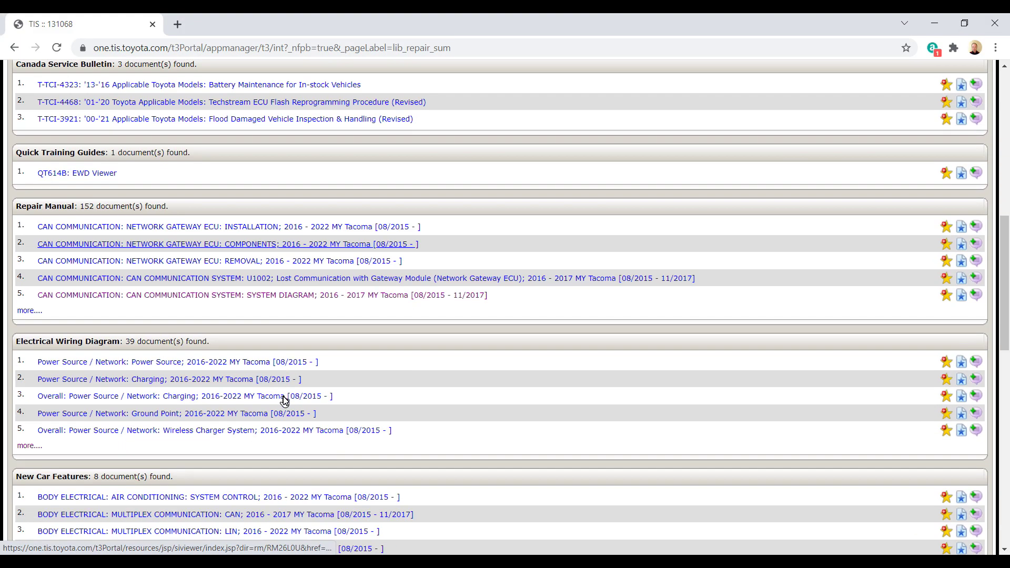
pyautogui.scroll(-1, 284, 401)
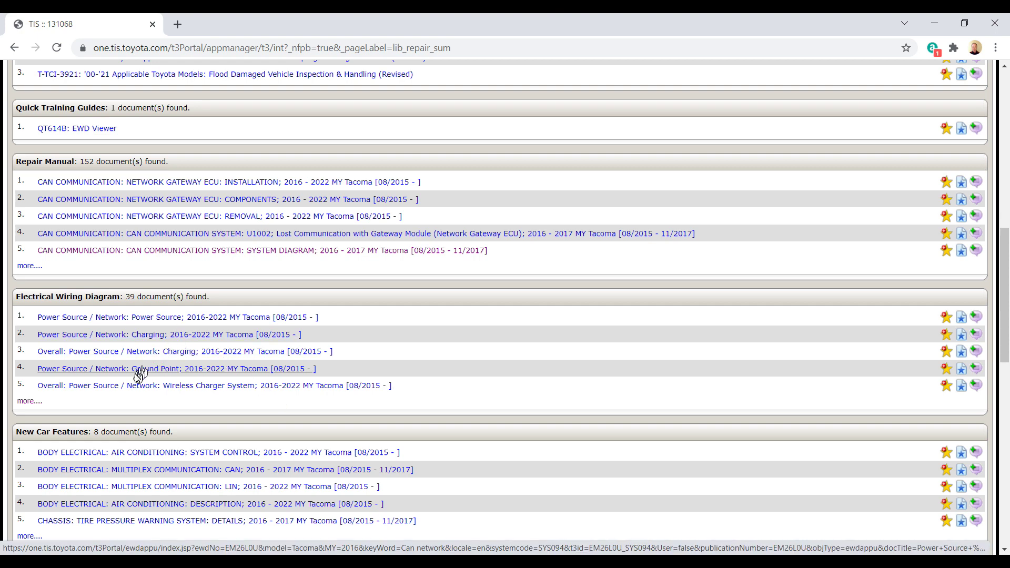
pyautogui.click(28, 402)
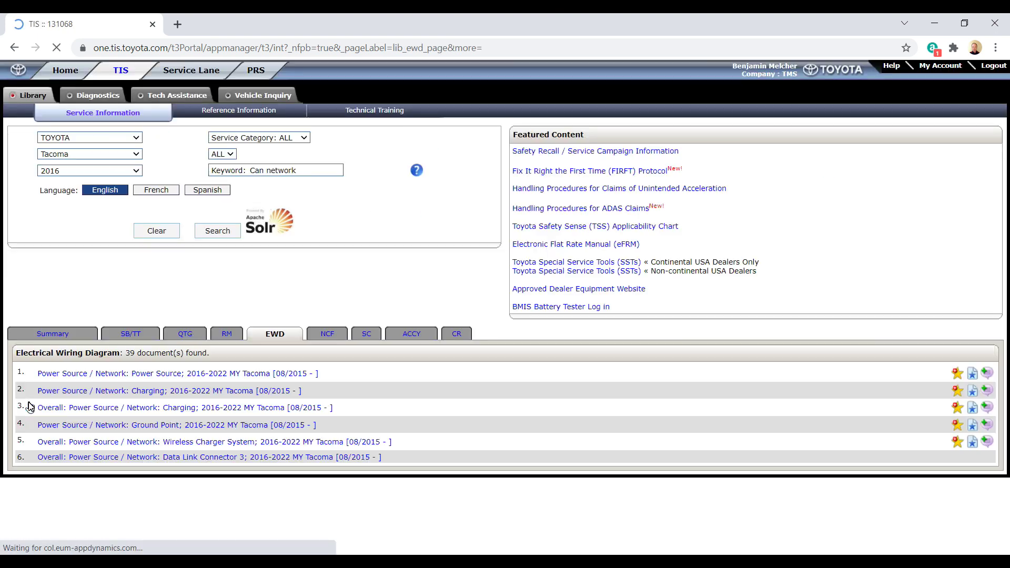
# Step: Open the Power Source / Network wiring diagram for Multiplex Communication System (CAN) (Before Sep. 2019 Production) and maximize its window
pyautogui.scroll(-1, 32, 410)
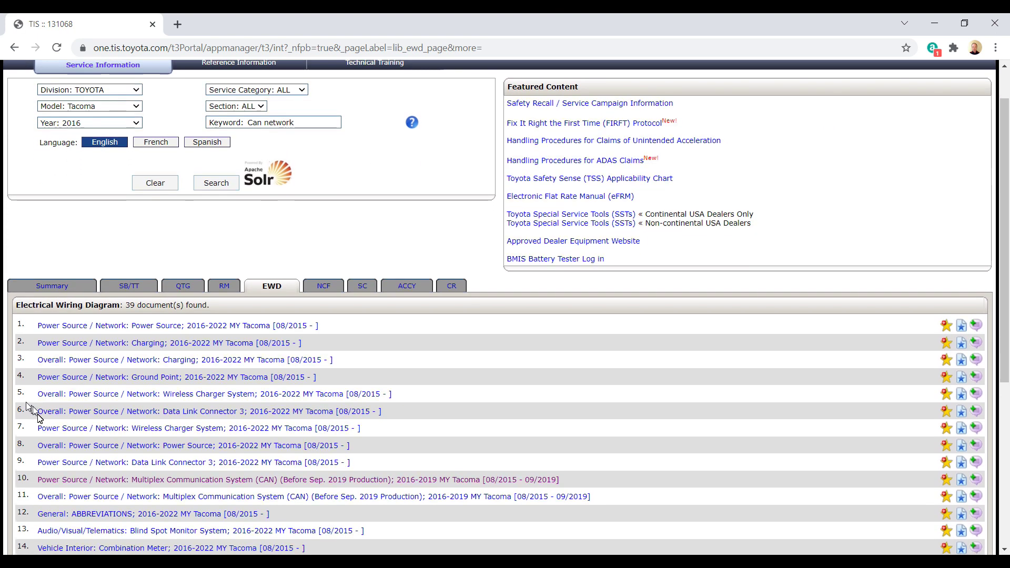
pyautogui.click(93, 480)
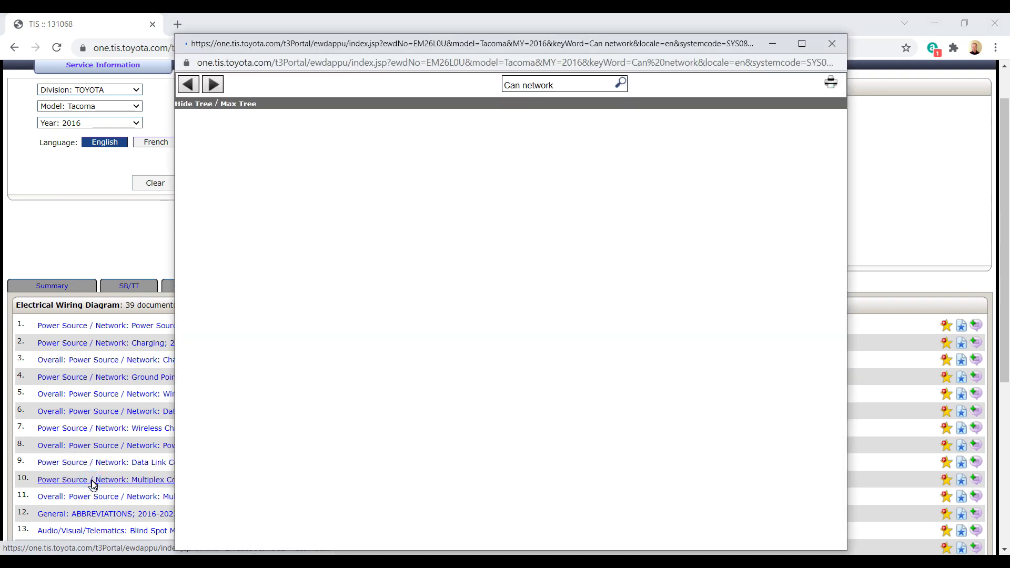
pyautogui.click(804, 44)
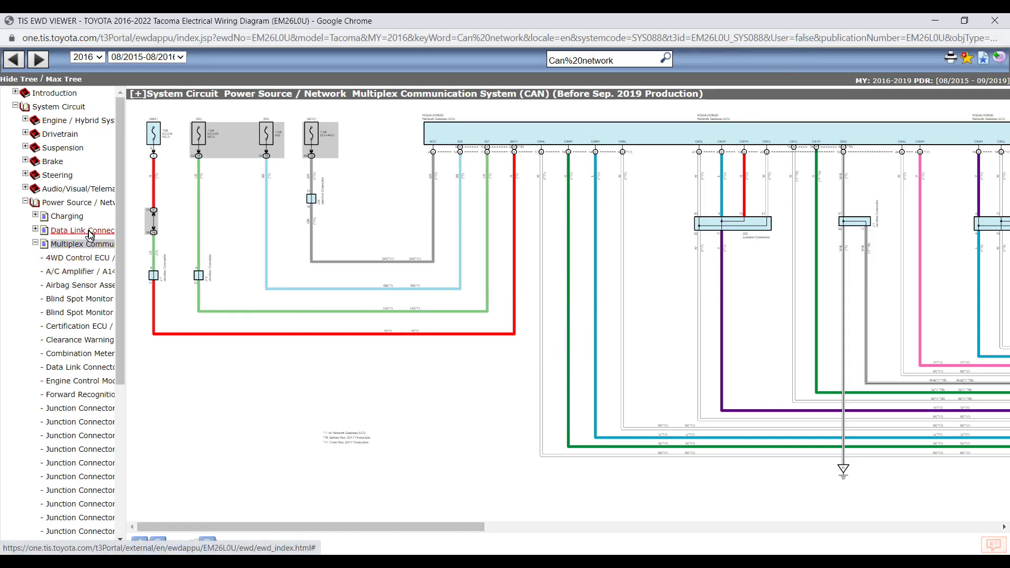
# Step: Locate Data Link Connector 3 in the CAN wiring diagram, and highlight the upper and lower junction connectors on its bus
pyautogui.click(75, 375)
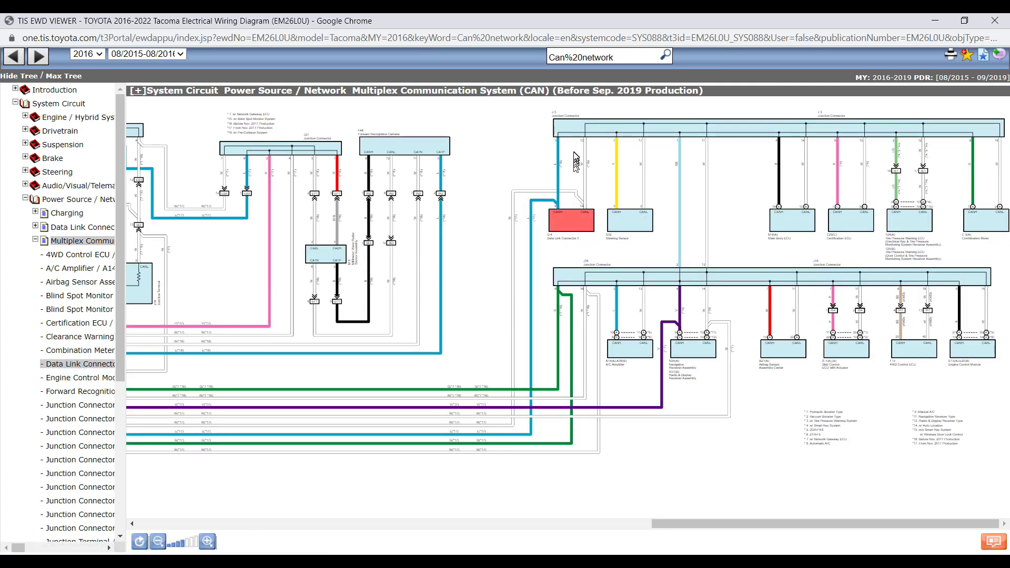
pyautogui.click(747, 131)
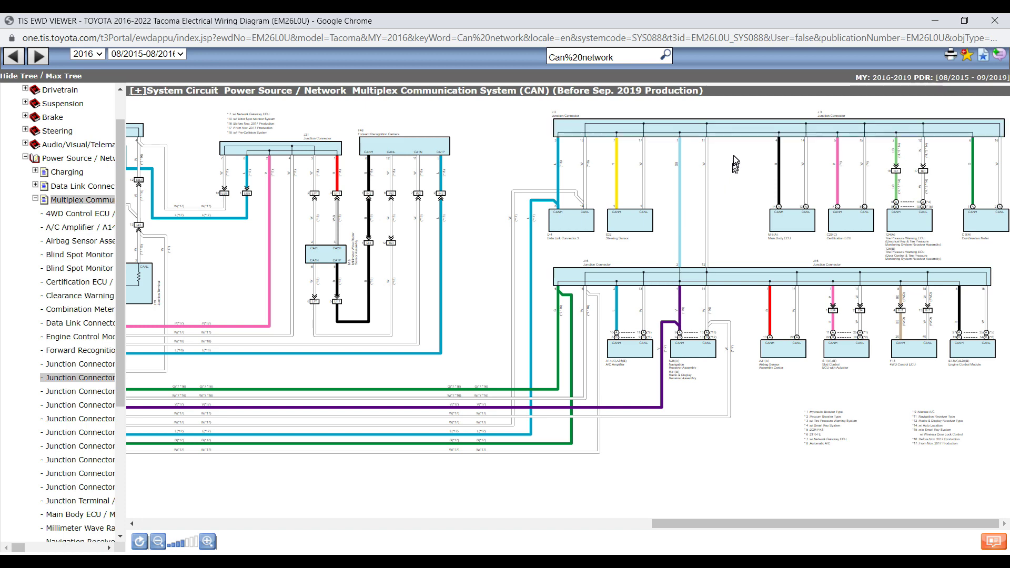
pyautogui.click(736, 280)
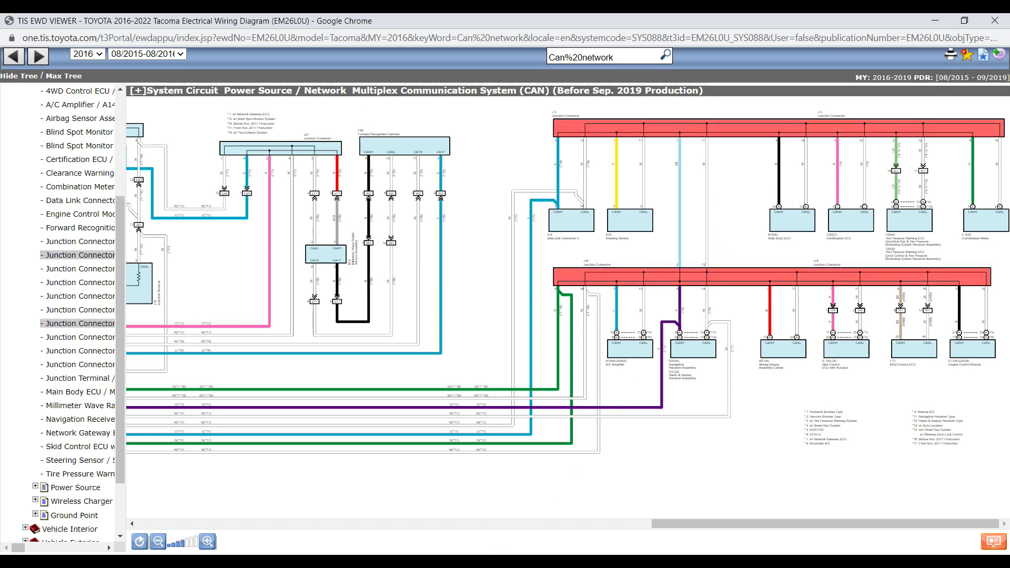
# Step: Return to the Repair Manual's system diagram and compare the ECU connections at the No. 2 and No. 1 CAN junction connectors
pyautogui.moveTo(470, 562)
pyautogui.click(515, 518)
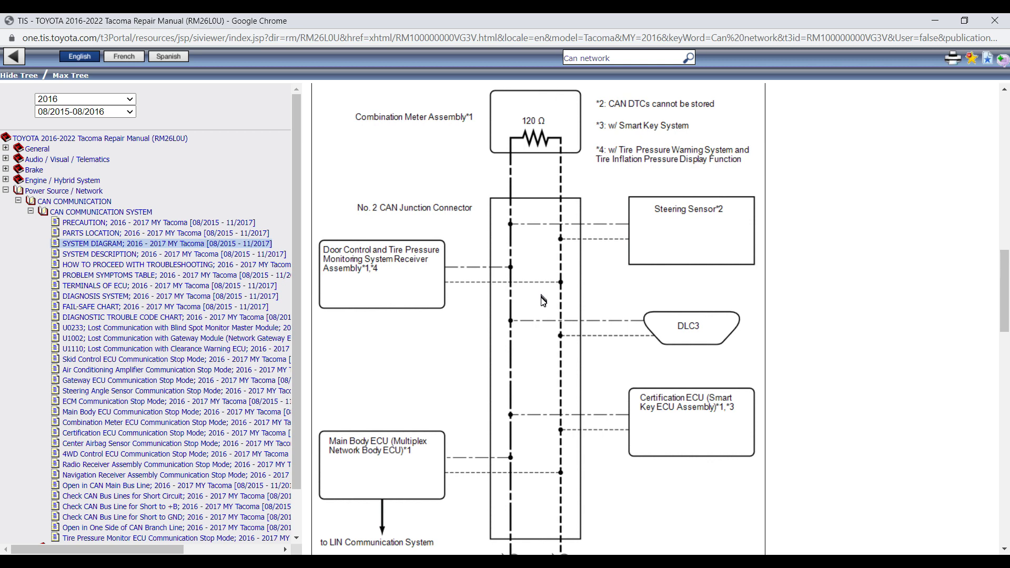
pyautogui.scroll(-4, 543, 301)
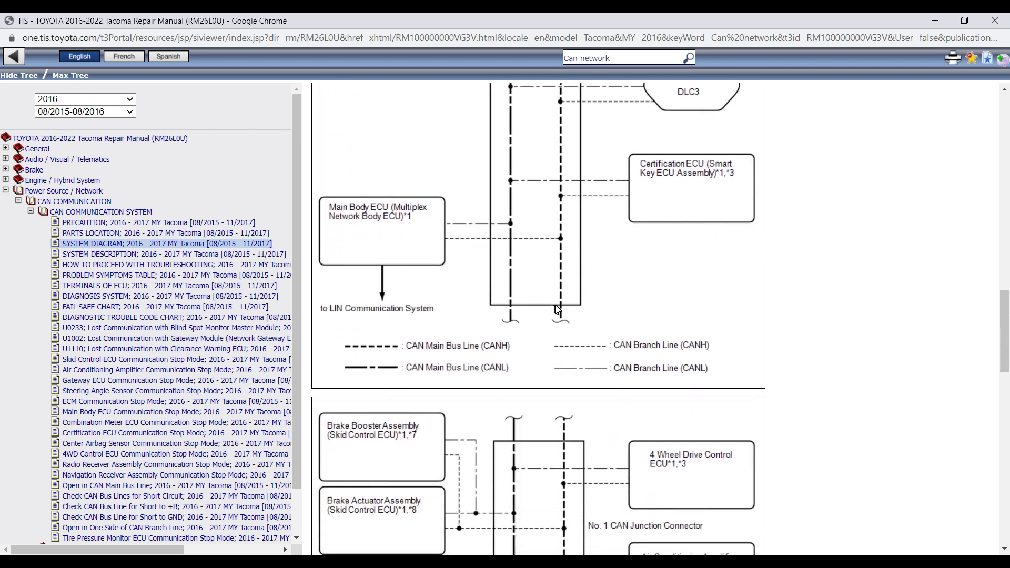
pyautogui.scroll(-4, 554, 436)
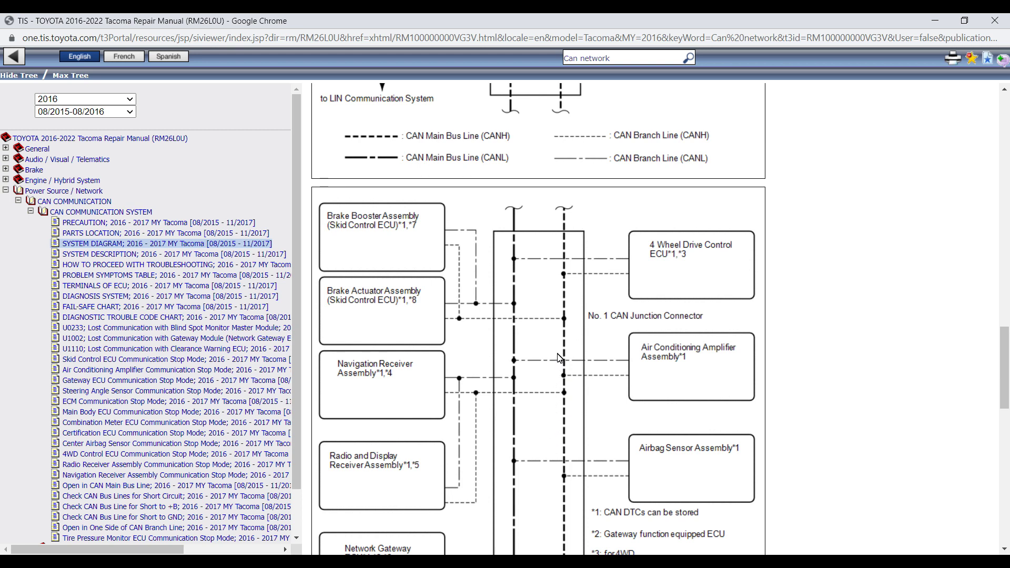
# Step: Review the V bus diagram from the No. 1 junction connector to the Combination Meter Assembly, and return to the CAN wiring diagram
pyautogui.scroll(4, 555, 385)
pyautogui.scroll(4, 559, 358)
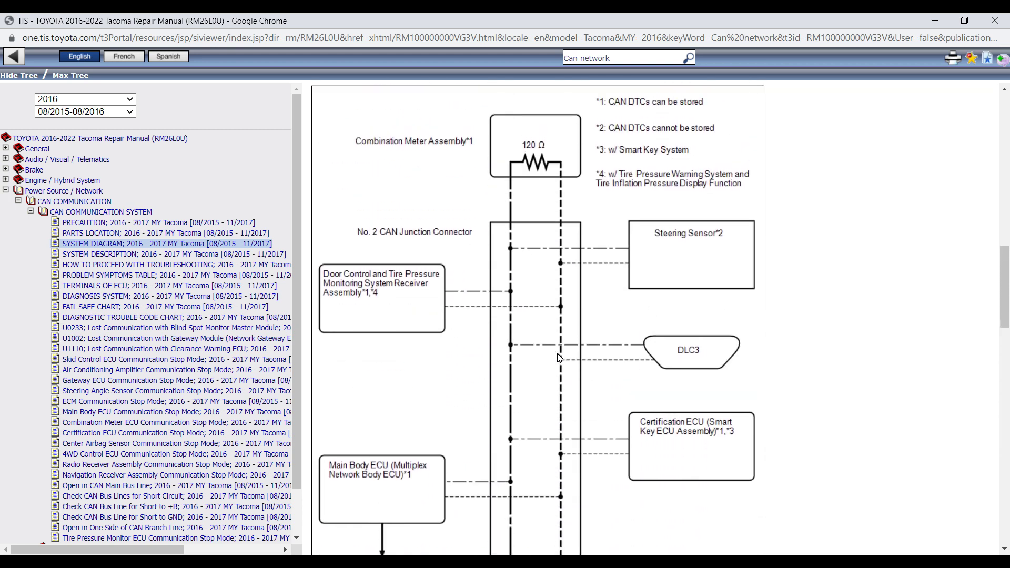
pyautogui.scroll(2, 559, 359)
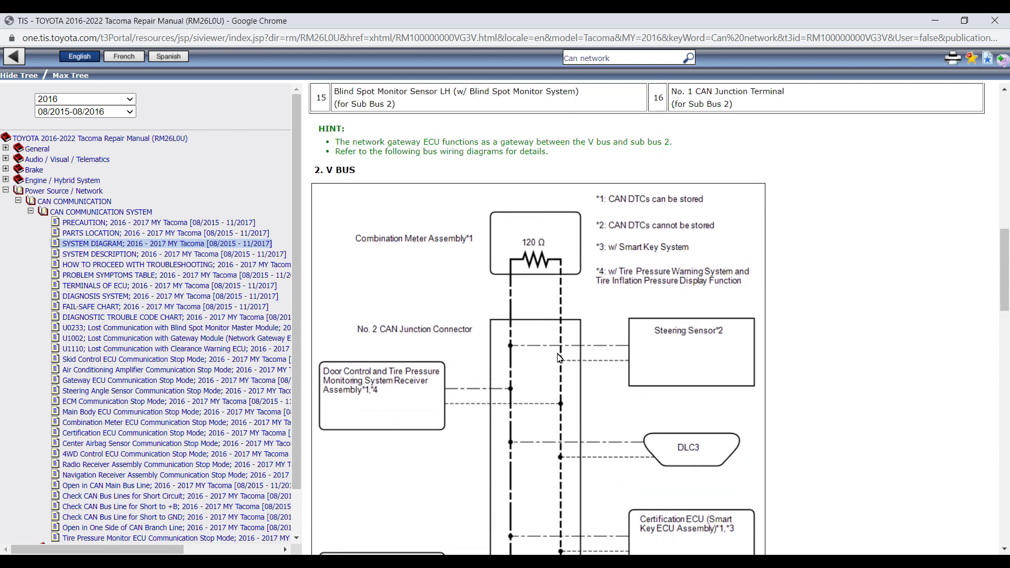
pyautogui.click(935, 24)
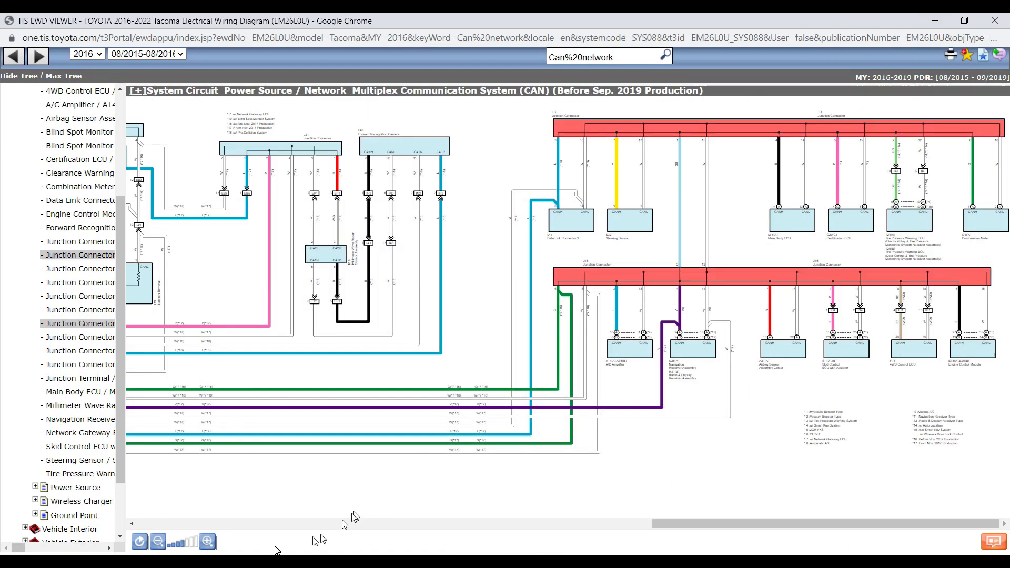
# Step: Enlarge the CAN wiring diagram, hide the document tree, and examine the modules connected to junction connector J16
pyautogui.click(207, 541)
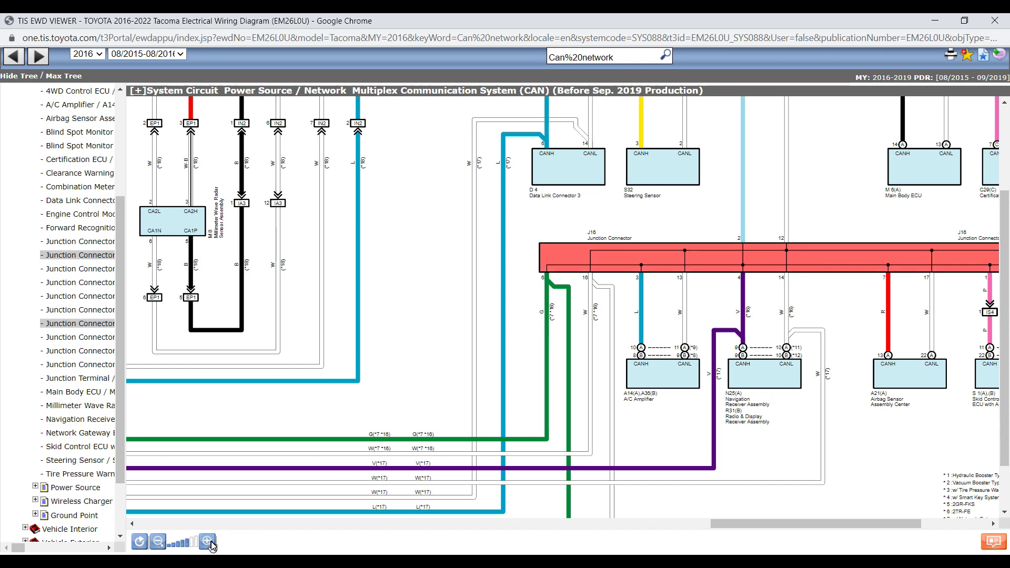
pyautogui.click(24, 79)
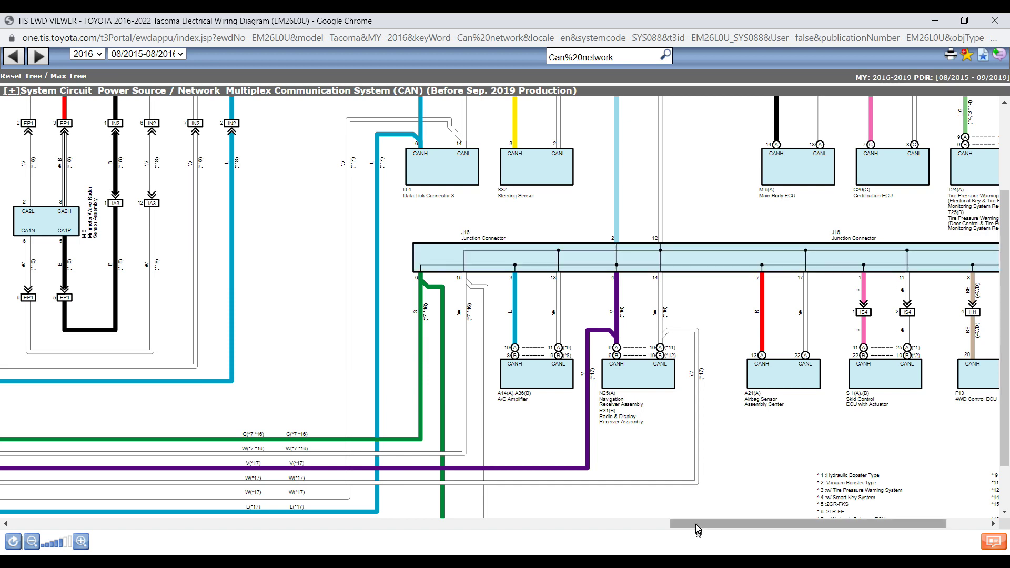
pyautogui.moveTo(697, 528); pyautogui.dragTo(741, 527)
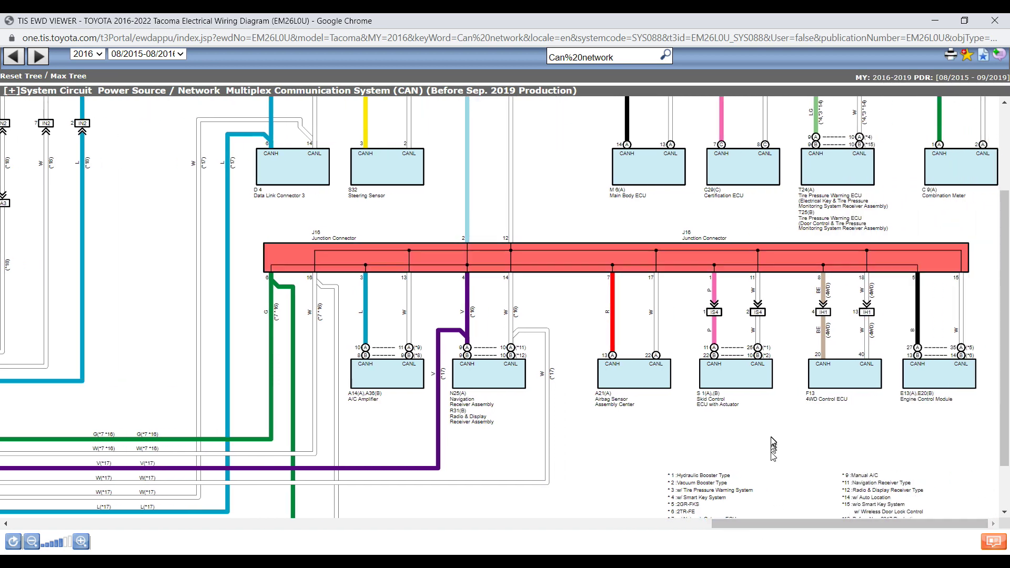
pyautogui.scroll(-1, 773, 440)
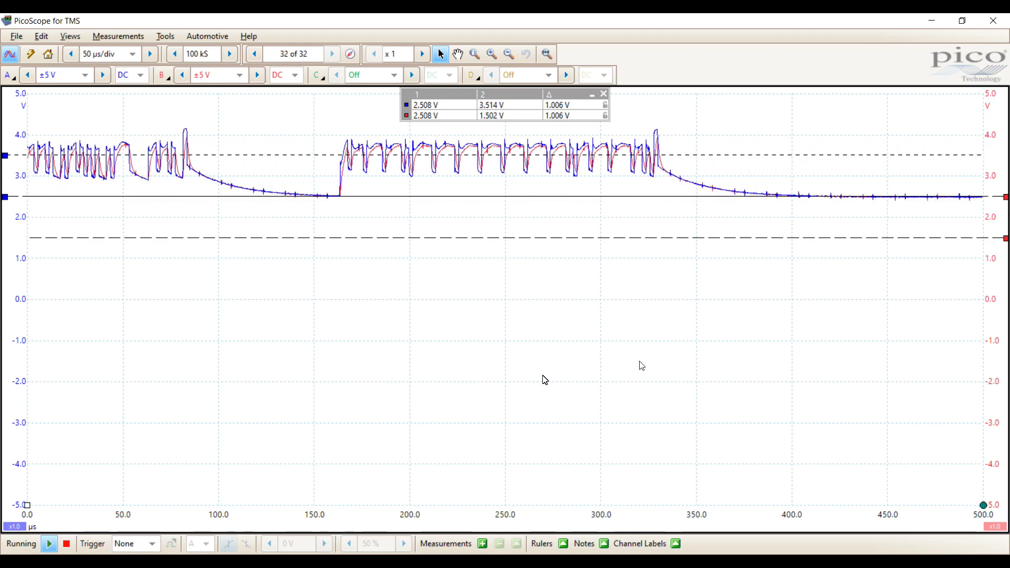
# Step: Set the PicoScope trigger mode to Auto with channel B as the trigger source
pyautogui.click(149, 544)
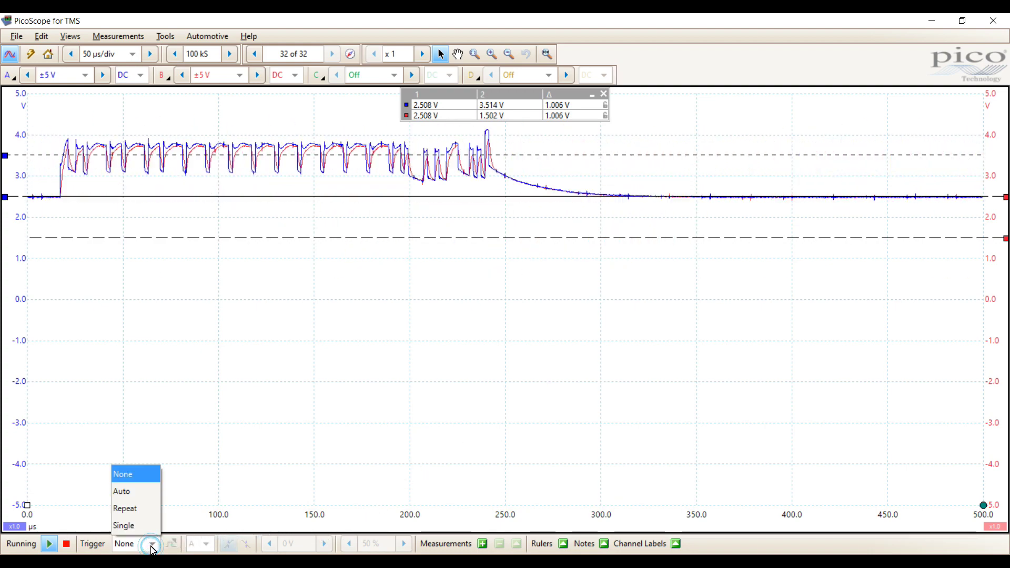
pyautogui.click(138, 492)
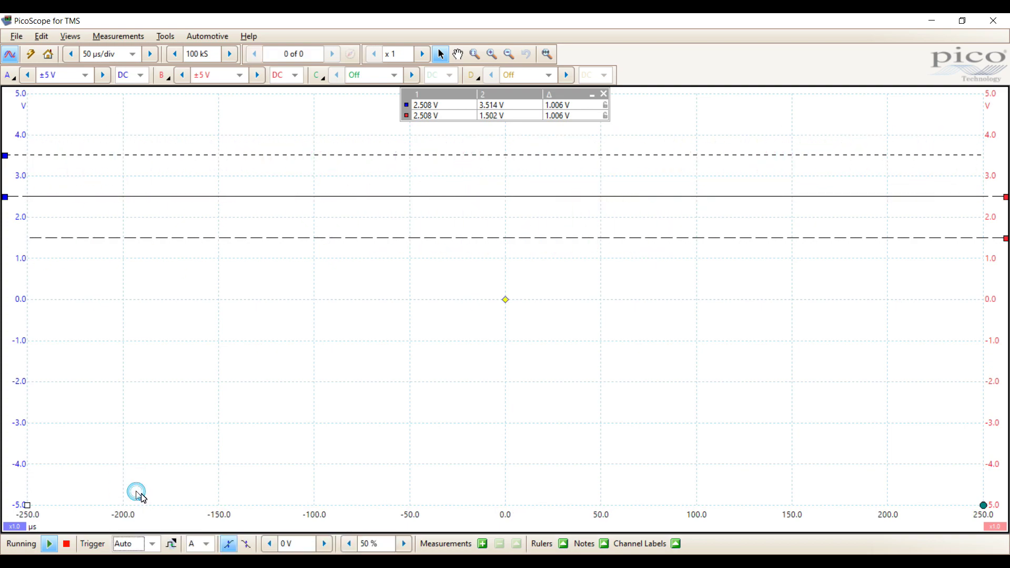
pyautogui.click(207, 545)
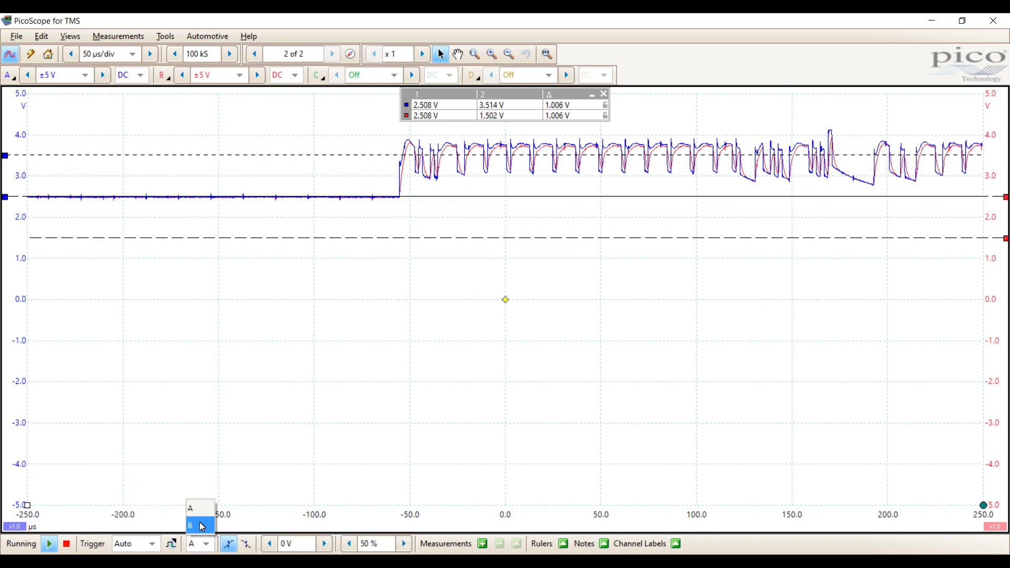
pyautogui.click(202, 527)
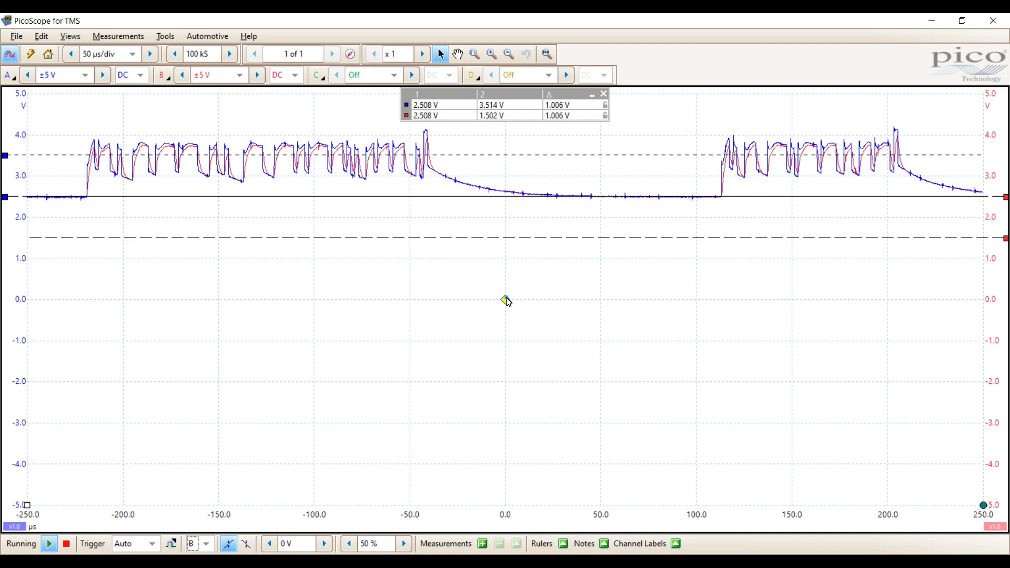
# Step: Move the trigger point to about 1.5 V at 43 % pre-trigger to capture the channel B signal dropping low
pyautogui.moveTo(506, 302); pyautogui.dragTo(451, 264)
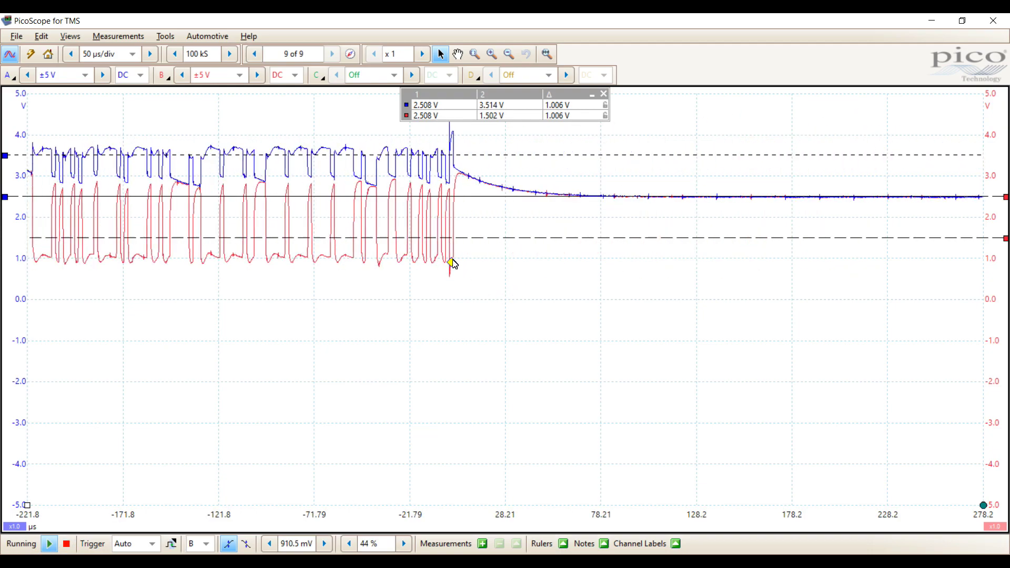
pyautogui.moveTo(451, 264); pyautogui.dragTo(445, 240)
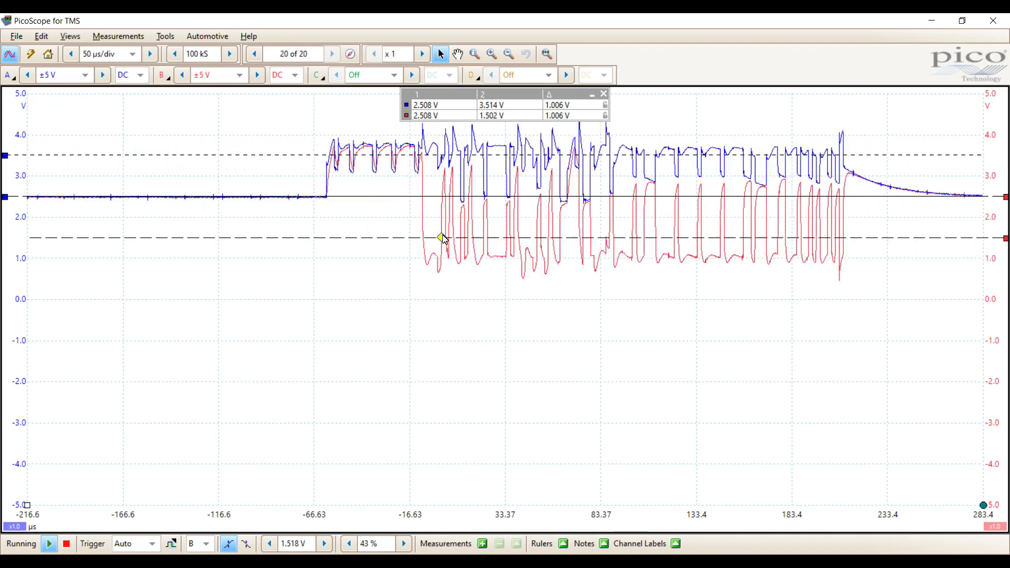
pyautogui.press('space')
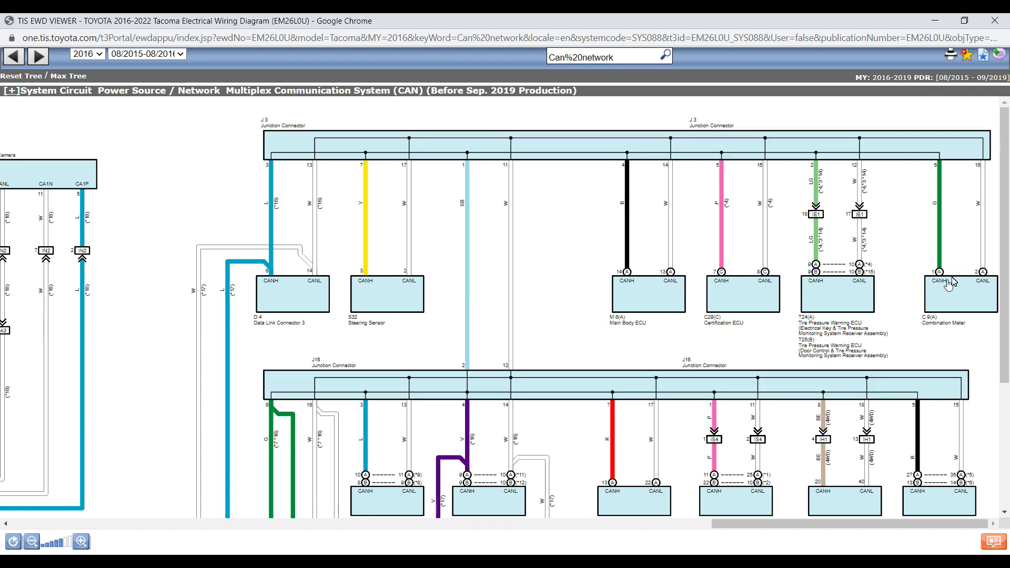
# Step: Locate the Skid Control ECU branch under junction connector J16 in the wiring diagram, and highlight its inline connector IS4
pyautogui.moveTo(1005, 262); pyautogui.dragTo(1005, 353)
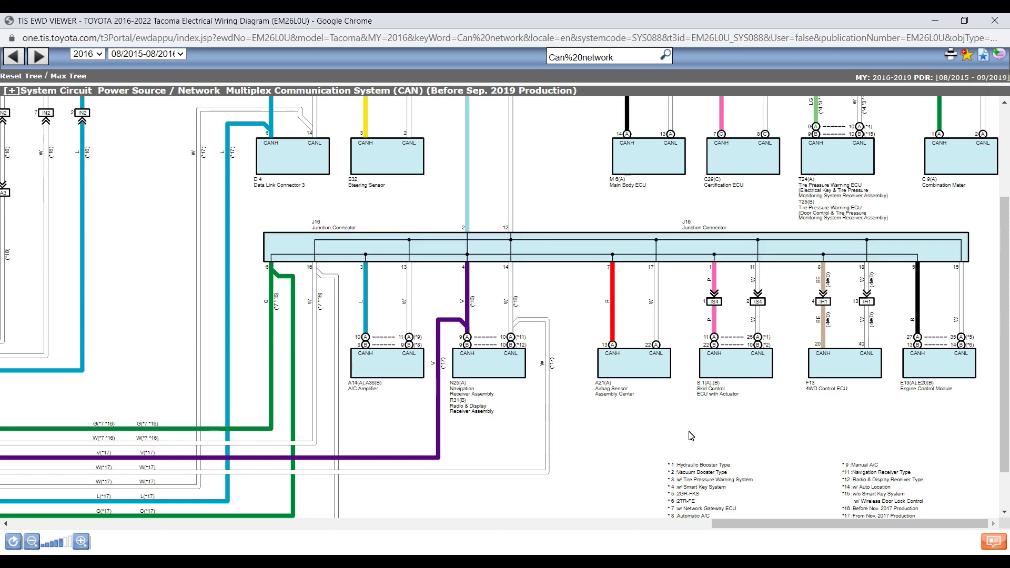
pyautogui.scroll(-1, 685, 426)
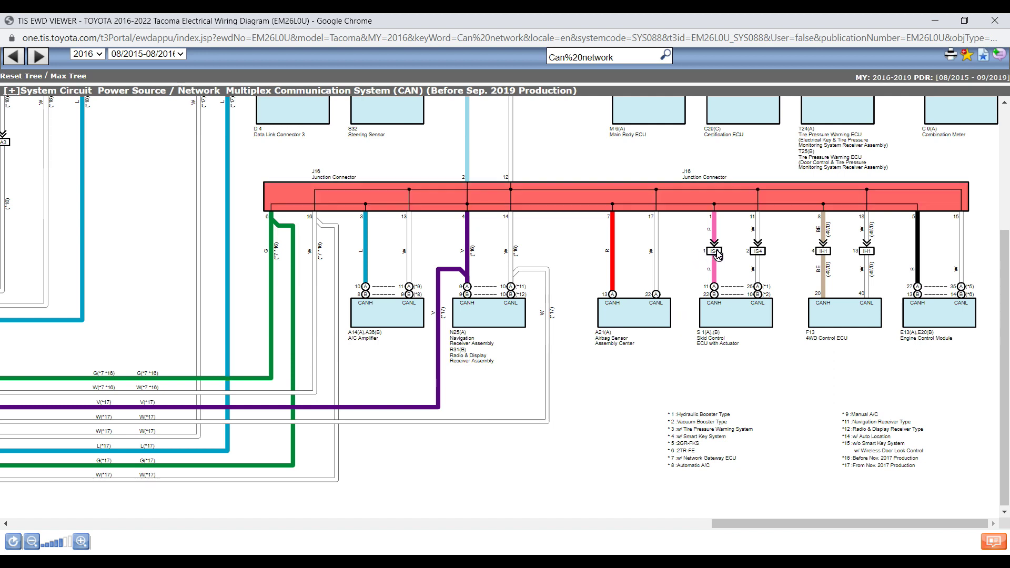
pyautogui.click(758, 252)
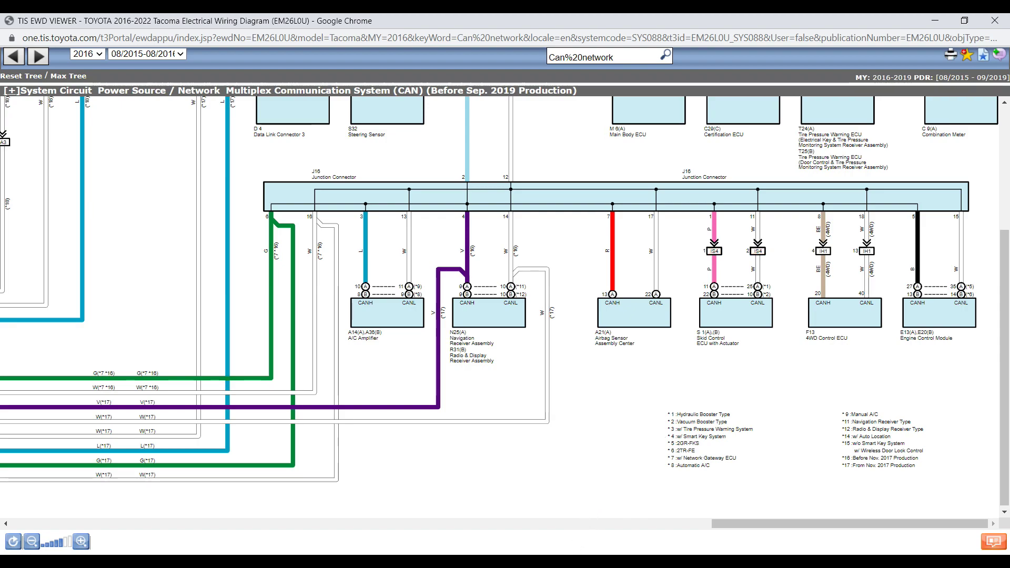
# Step: Switch to PicoScope to check the live CAN waveform, and return to the wiring diagram at the Skid Control ECU branch
pyautogui.moveTo(574, 552)
pyautogui.click(574, 505)
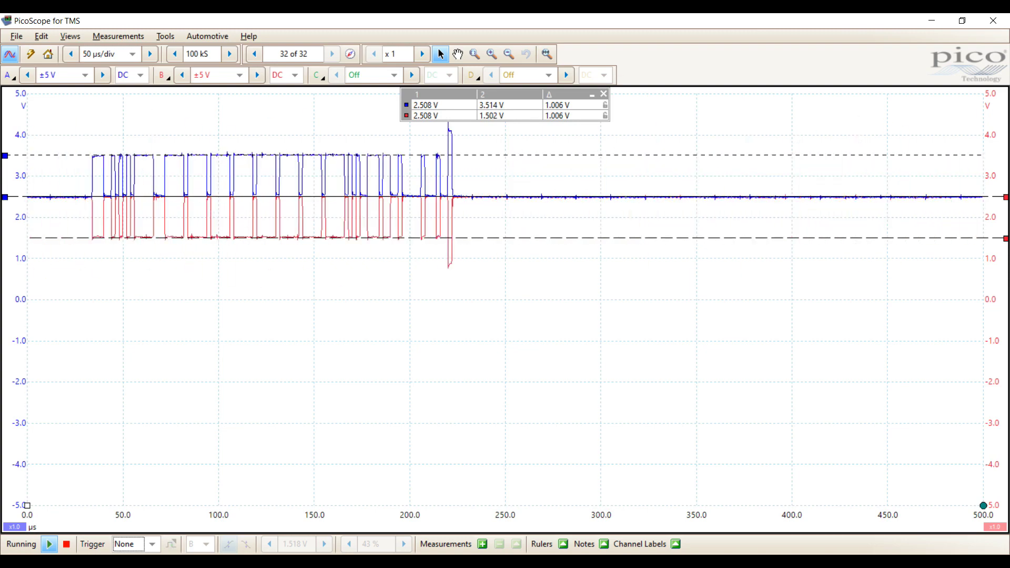
pyautogui.moveTo(469, 559)
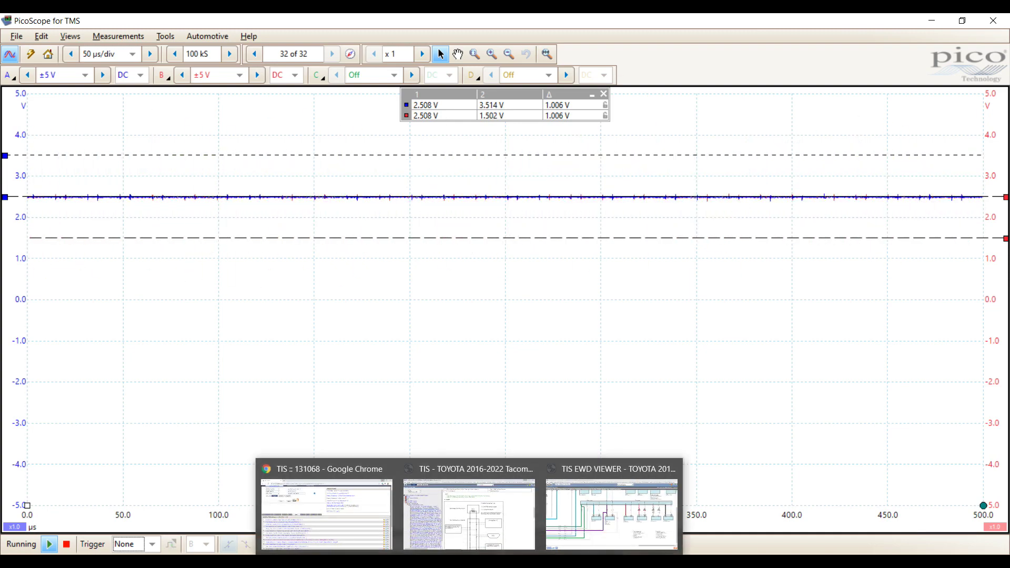
pyautogui.click(591, 525)
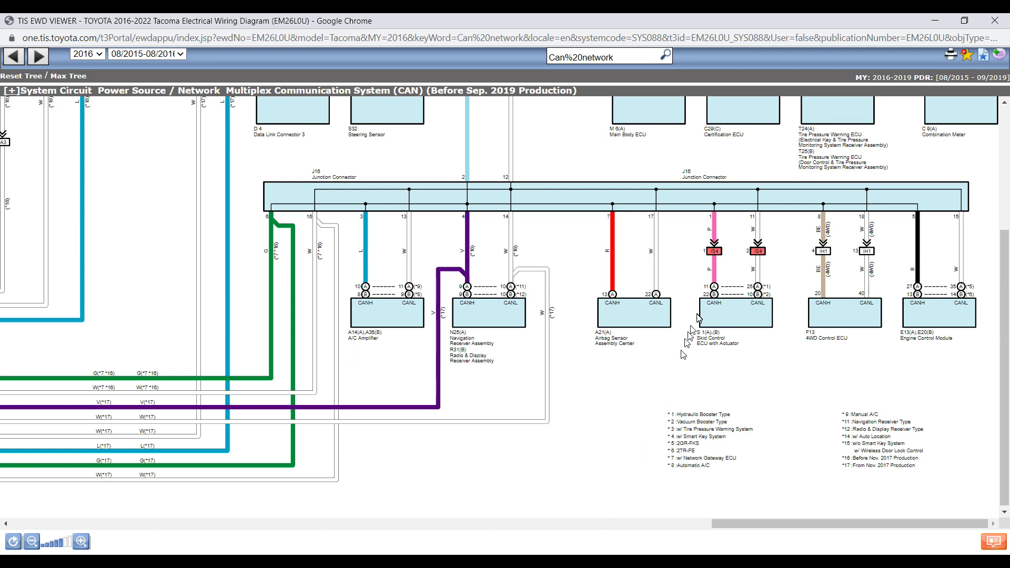